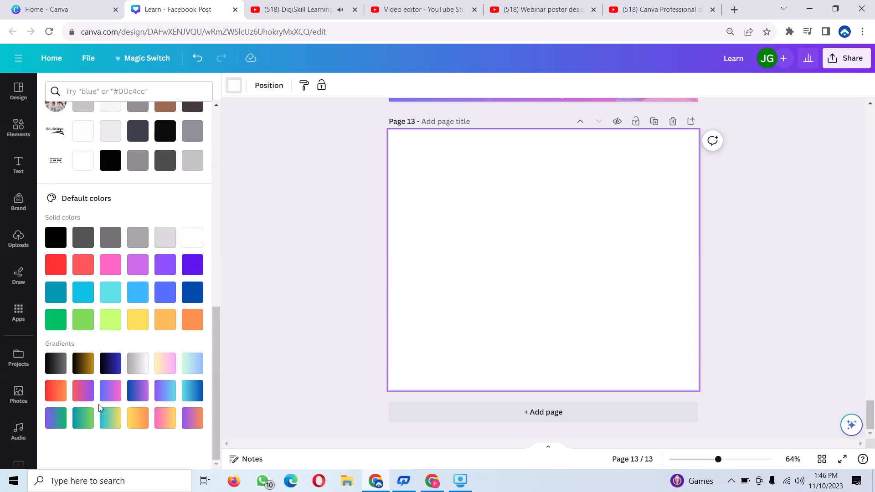
Fill page 13's blank background with the teal-to-green gradient and set its style to spread diagonally from the upper-left corner
{"action": "left_click", "coordinate": [83, 418]}
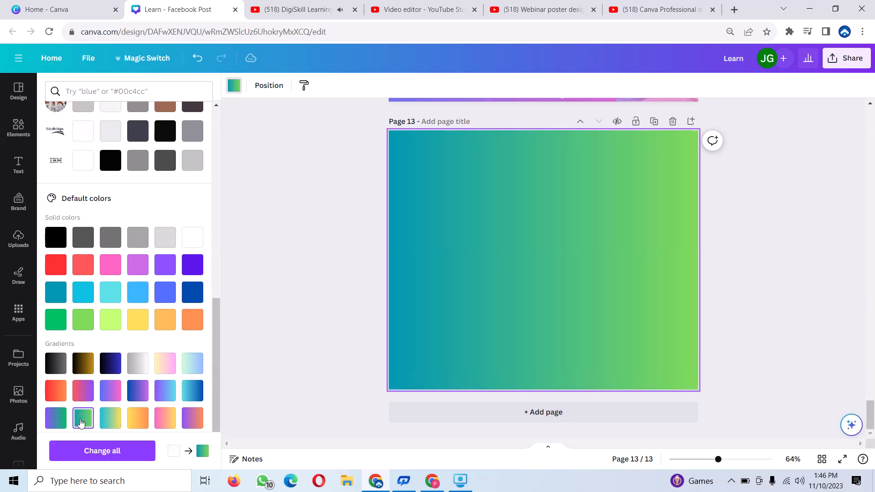
{"action": "scroll", "coordinate": [162, 264], "scroll_direction": "up", "scroll_amount": 1}
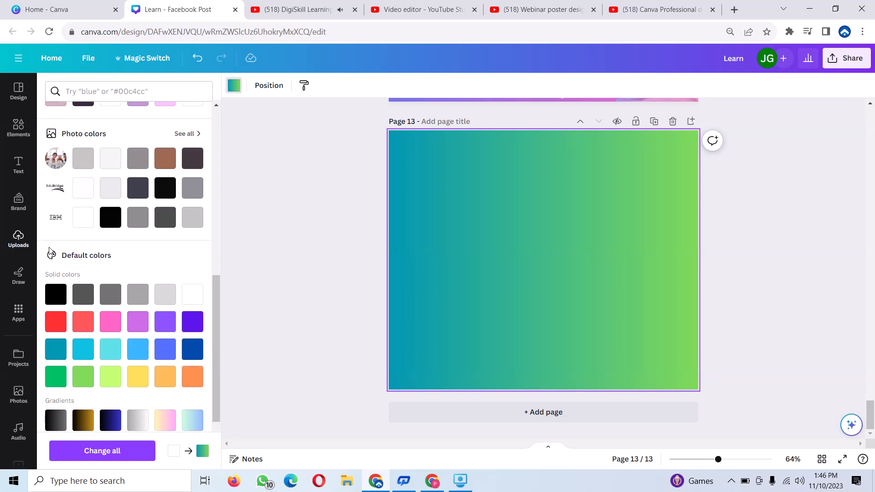
{"action": "scroll", "coordinate": [101, 254], "scroll_direction": "up", "scroll_amount": 5}
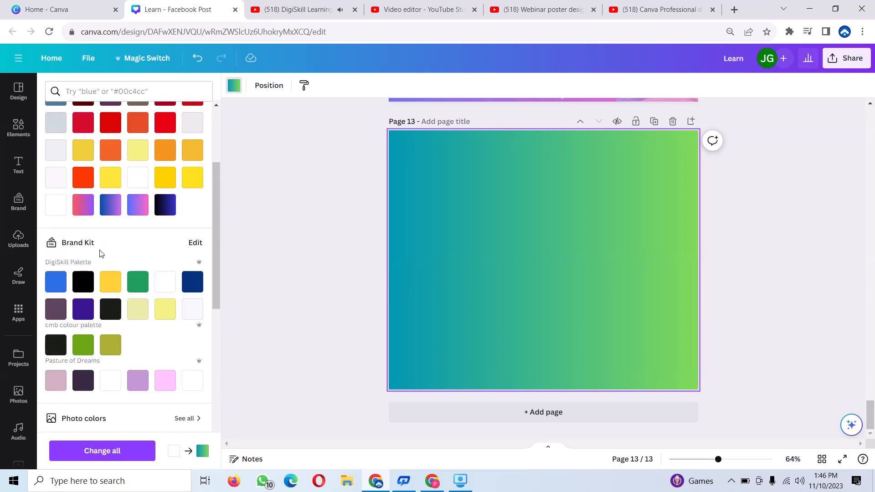
{"action": "scroll", "coordinate": [100, 253], "scroll_direction": "up", "scroll_amount": 1}
{"action": "scroll", "coordinate": [100, 254], "scroll_direction": "up", "scroll_amount": 2}
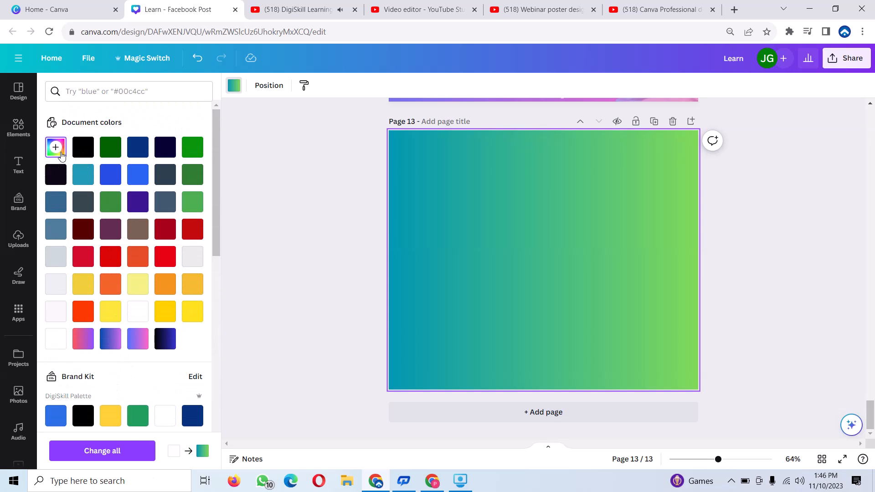
{"action": "left_click", "coordinate": [60, 153]}
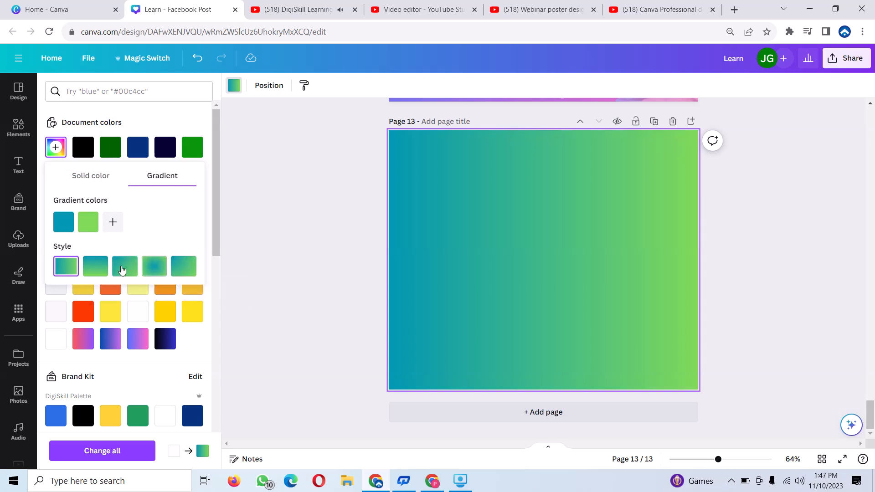
{"action": "left_click", "coordinate": [182, 265]}
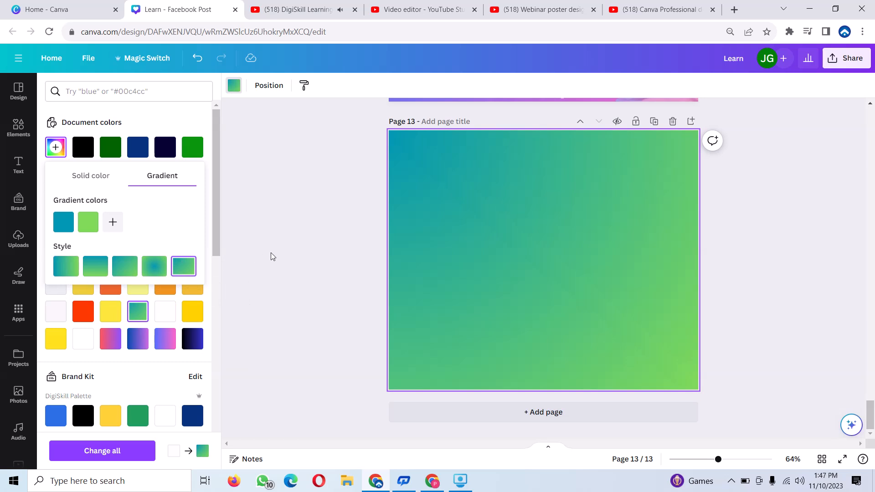
{"action": "left_click", "coordinate": [498, 270]}
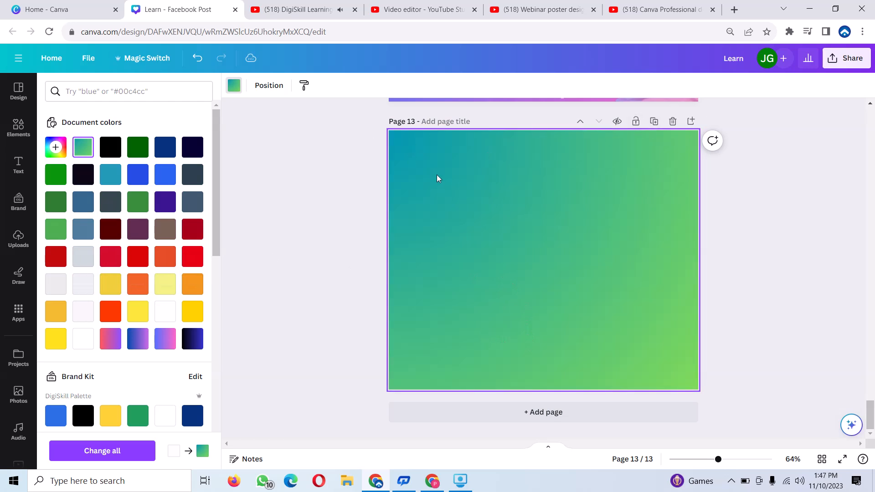
{"action": "left_click", "coordinate": [511, 237]}
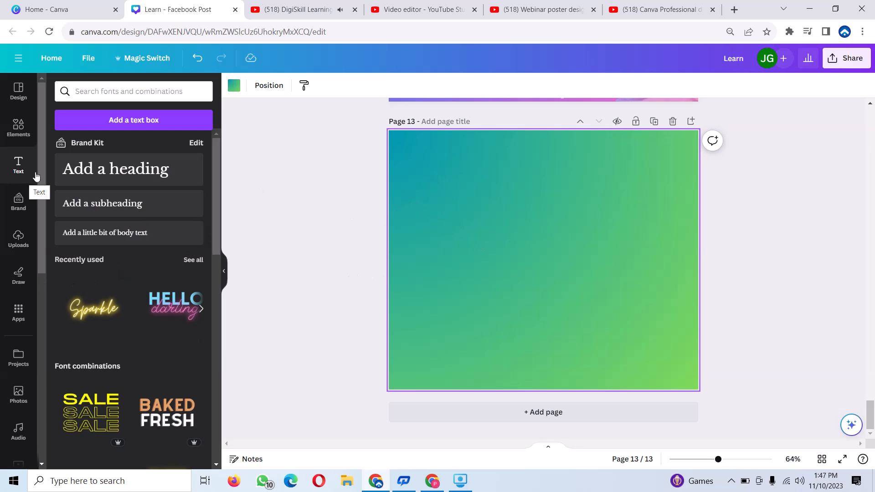
Add a heading reading "TECHVISION DIGITAL" to the page and set its font to Archivo Black
{"action": "left_click", "coordinate": [91, 176]}
{"action": "type", "text": "TECHVISION"}
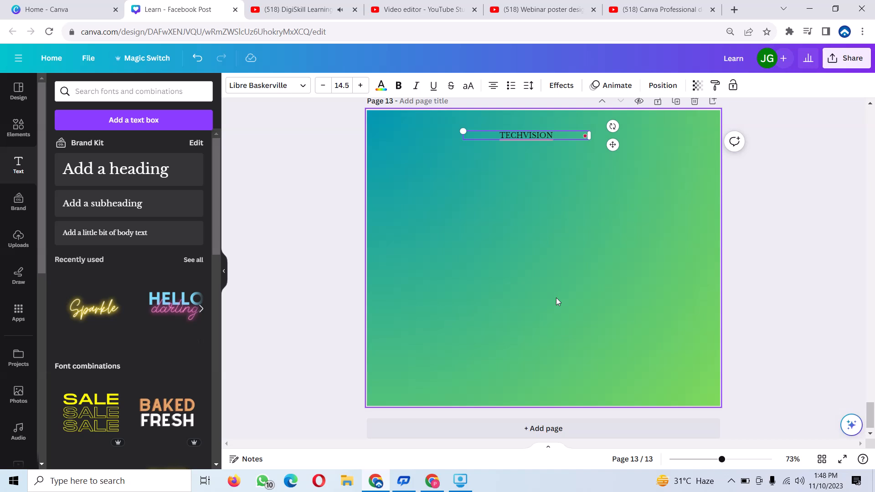
{"action": "type", "text": " DIGITAL"}
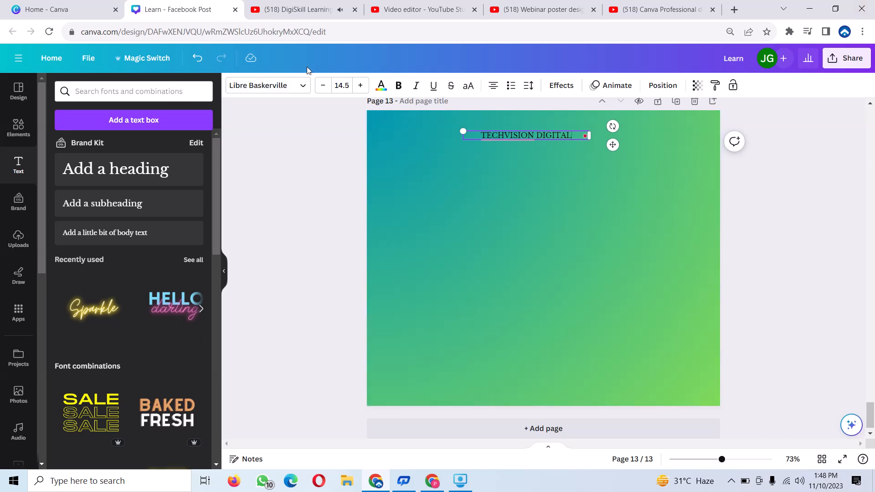
{"action": "left_click", "coordinate": [302, 93]}
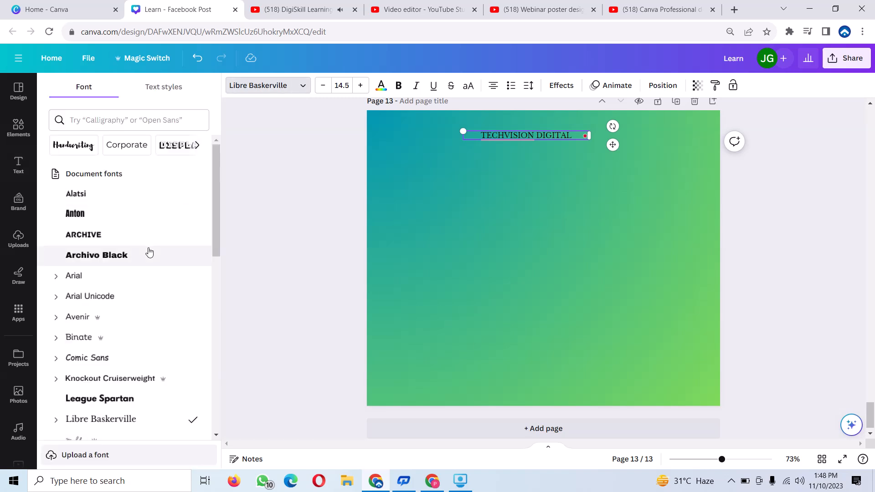
{"action": "left_click", "coordinate": [112, 264]}
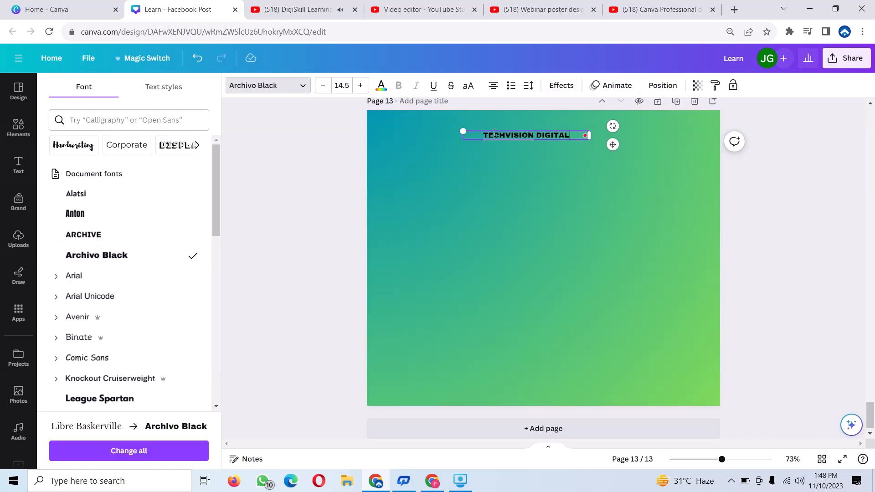
Shrink the "TECHVISION DIGITAL" heading to about size 12.1 and move it closer to the page's top edge, near the centre
{"action": "left_click_drag", "start_coordinate": [463, 132], "coordinate": [483, 129]}
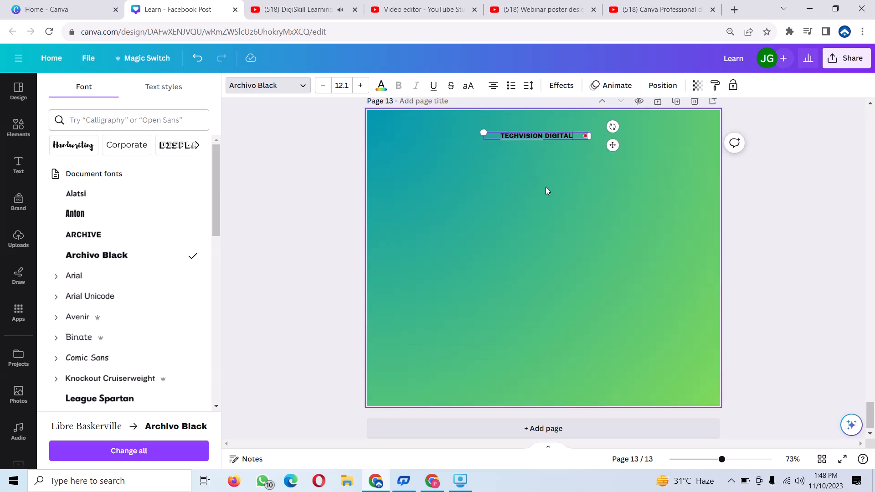
{"action": "left_click", "coordinate": [546, 126]}
{"action": "left_click_drag", "start_coordinate": [548, 133], "coordinate": [545, 128]}
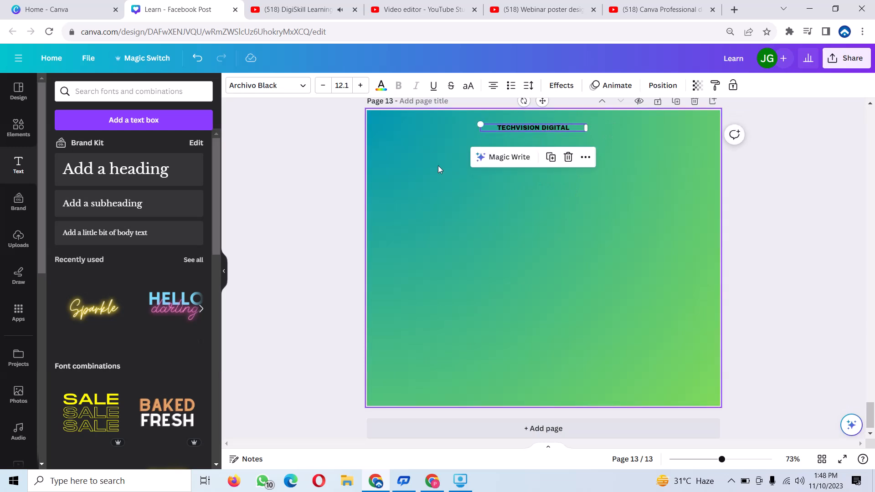
Add a subheading reading "Sodial media Marketing &Management" just beneath the heading and set both of its lines in Alatsi
{"action": "left_click", "coordinate": [115, 211]}
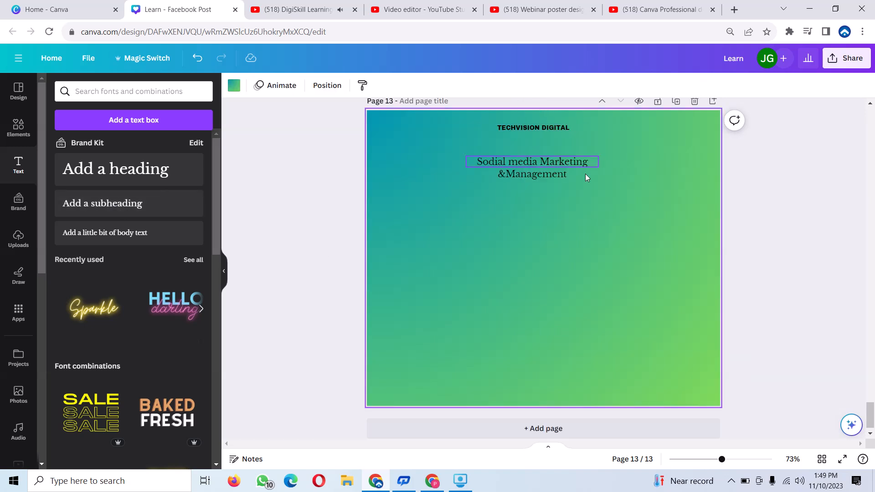
{"action": "left_click_drag", "start_coordinate": [549, 162], "coordinate": [548, 141]}
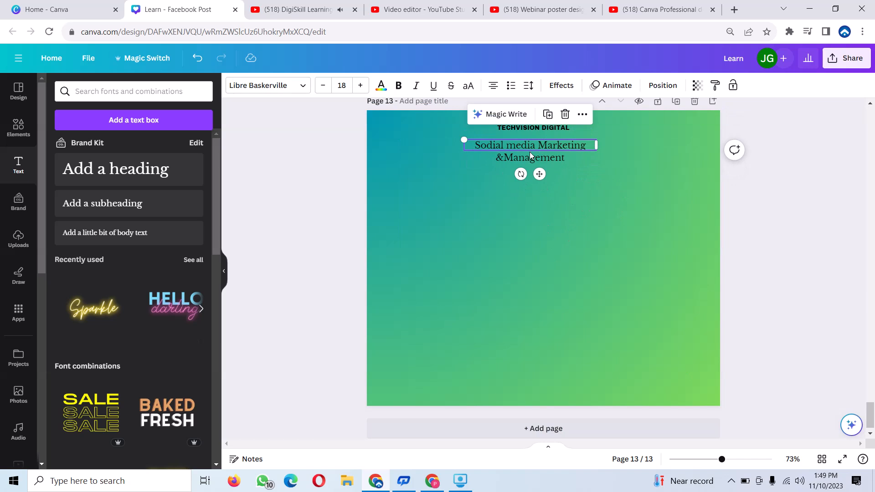
{"action": "left_click", "coordinate": [578, 152]}
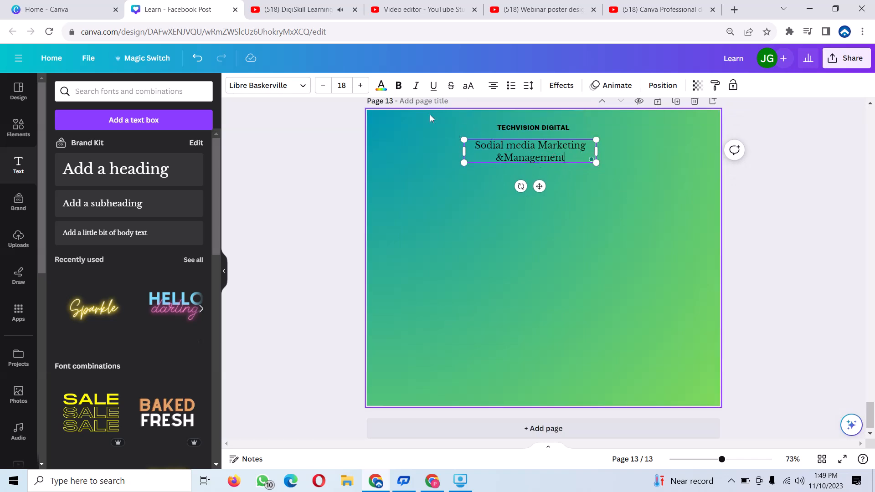
{"action": "left_click", "coordinate": [299, 89]}
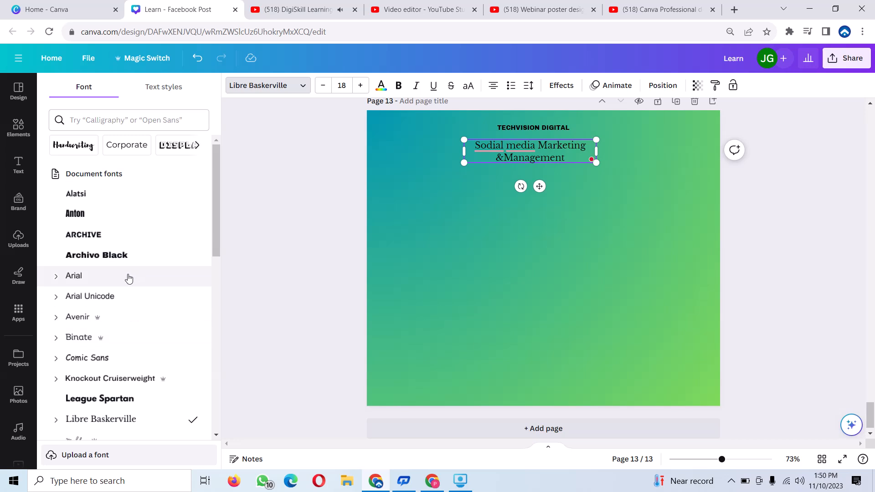
{"action": "left_click", "coordinate": [117, 198]}
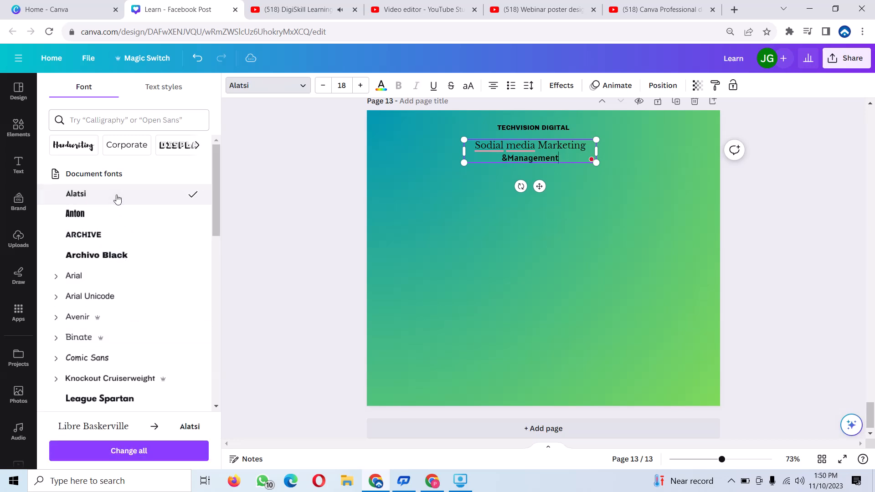
{"action": "left_click", "coordinate": [557, 141]}
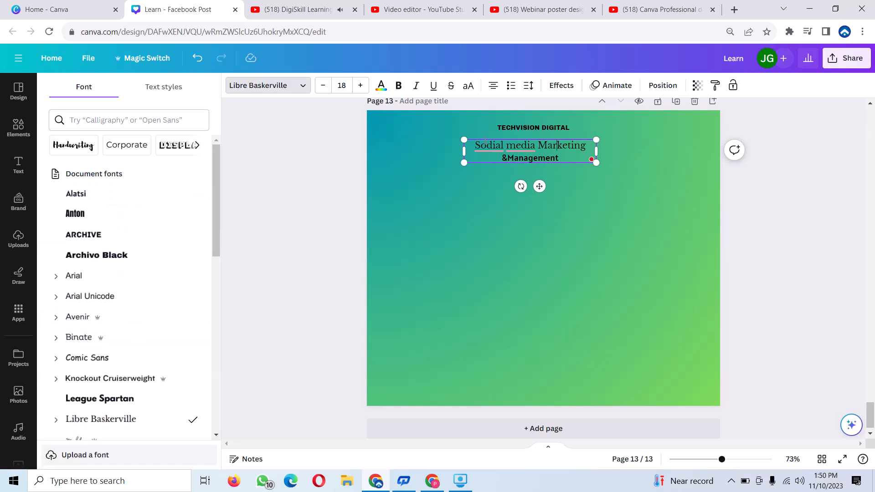
{"action": "left_click", "coordinate": [131, 195]}
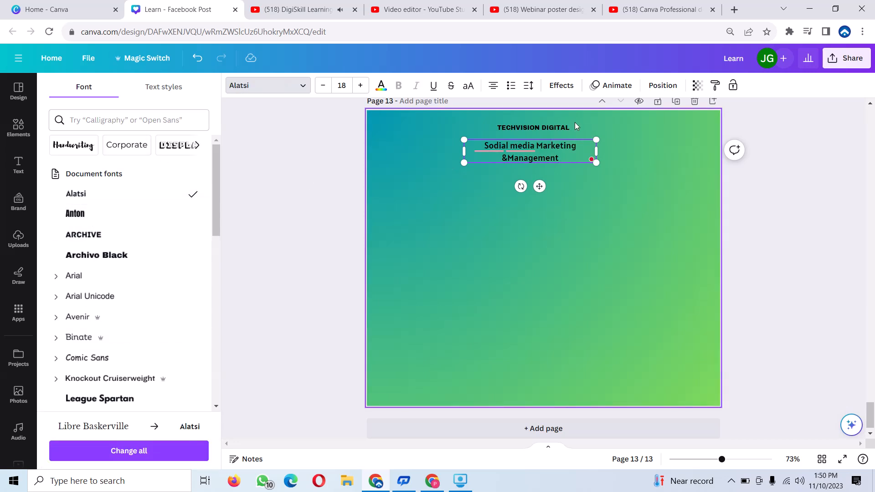
Color "Social media" and "Management" yellow and "Marketing" white in the subheading, correcting "Sodial" to "Social"
{"action": "mouse_move", "coordinate": [521, 147]}
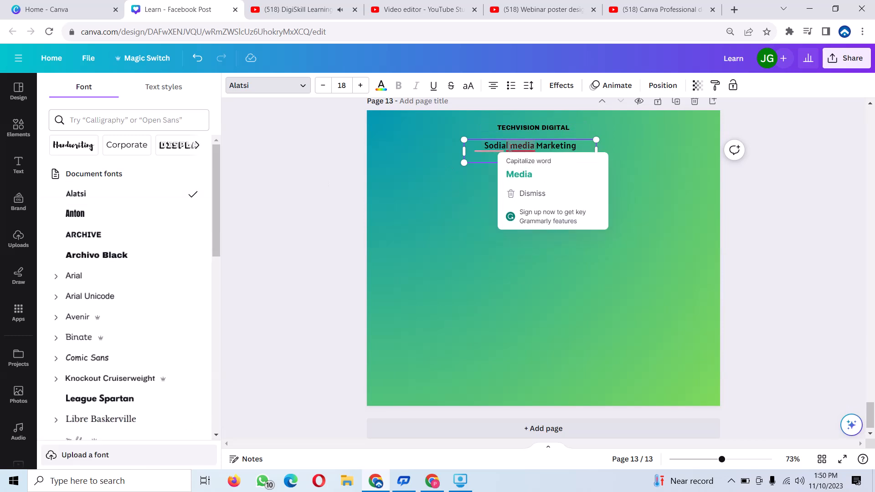
{"action": "double_click", "coordinate": [503, 148]}
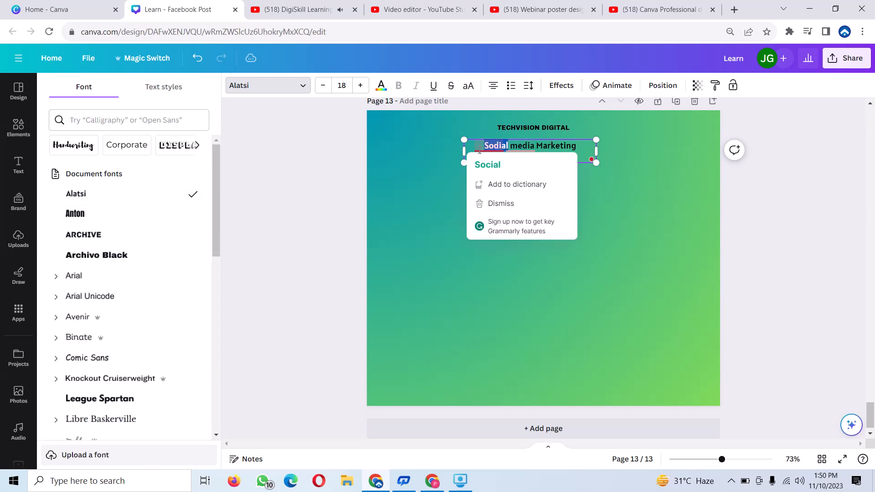
{"action": "left_click_drag", "start_coordinate": [484, 146], "coordinate": [535, 146]}
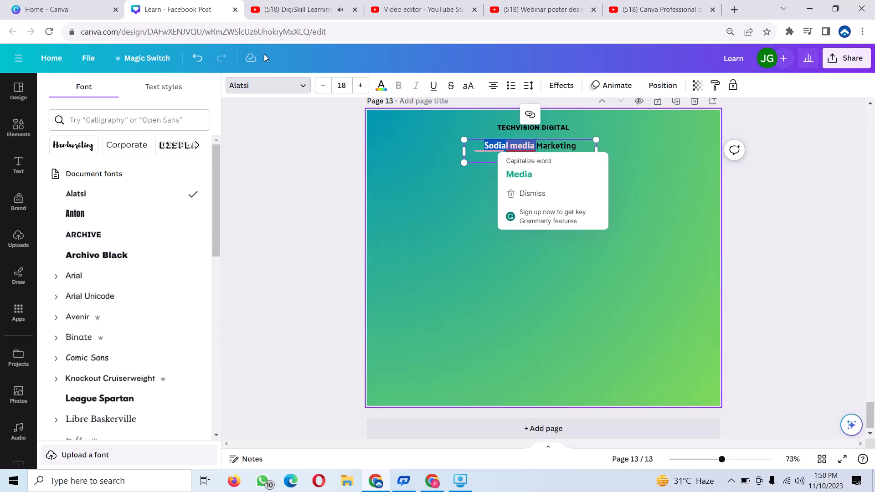
{"action": "left_click", "coordinate": [382, 86]}
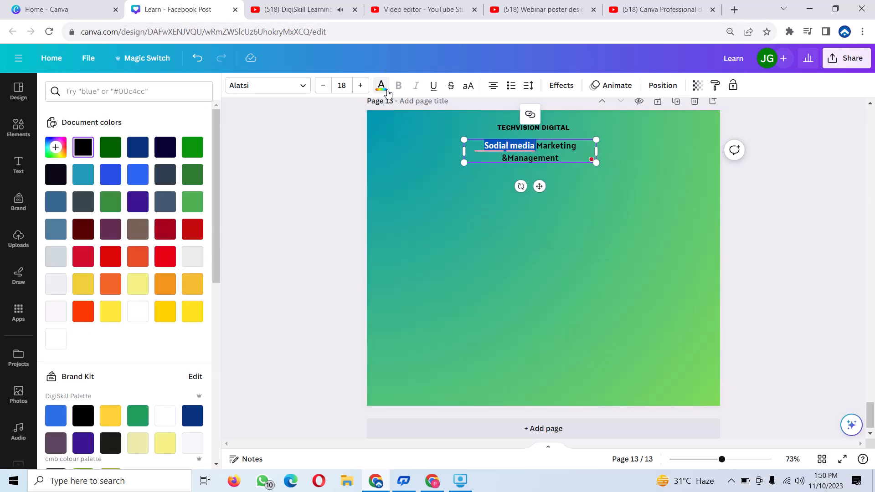
{"action": "left_click", "coordinate": [192, 311]}
{"action": "left_click", "coordinate": [616, 192]}
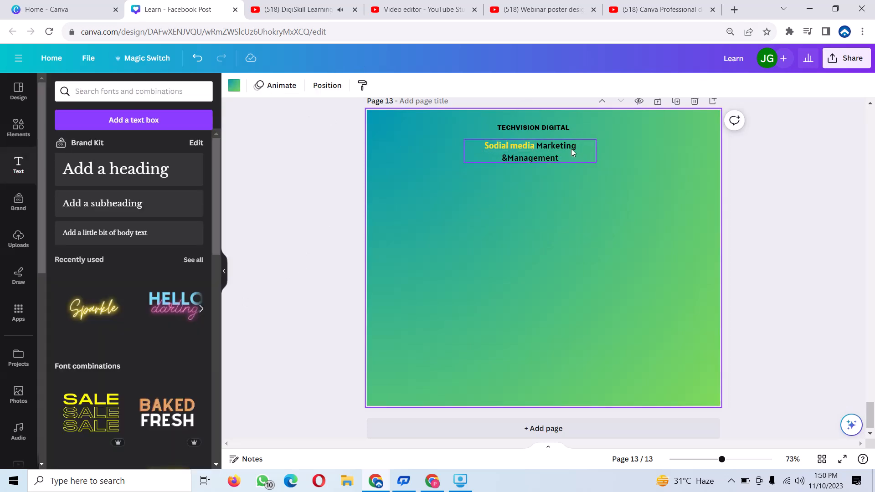
{"action": "left_click", "coordinate": [570, 146]}
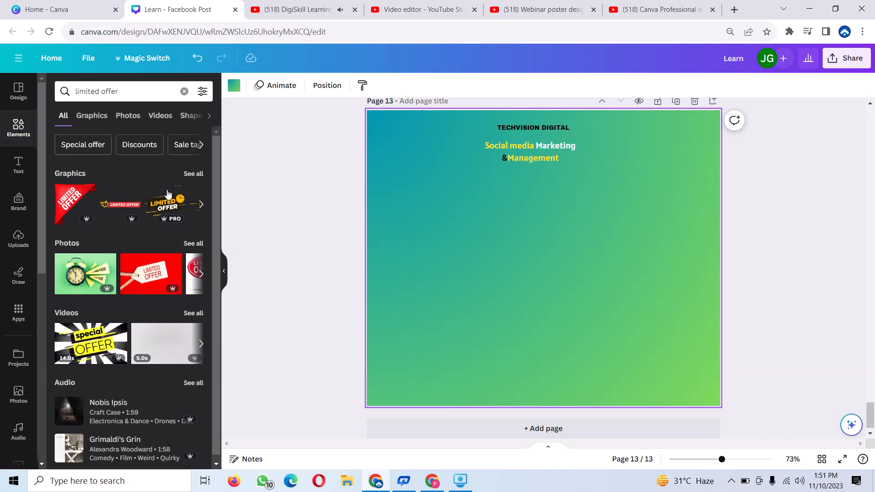
Add the black-and-yellow "Limited Offer" graphic with the clock, shrink it, and place it tilted in the page's upper-left corner
{"action": "left_click", "coordinate": [155, 213]}
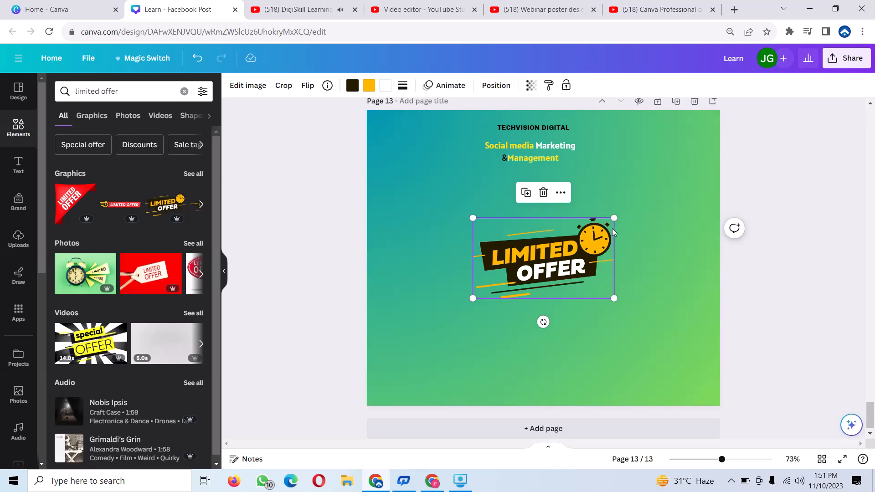
{"action": "left_click_drag", "start_coordinate": [614, 218], "coordinate": [522, 269]}
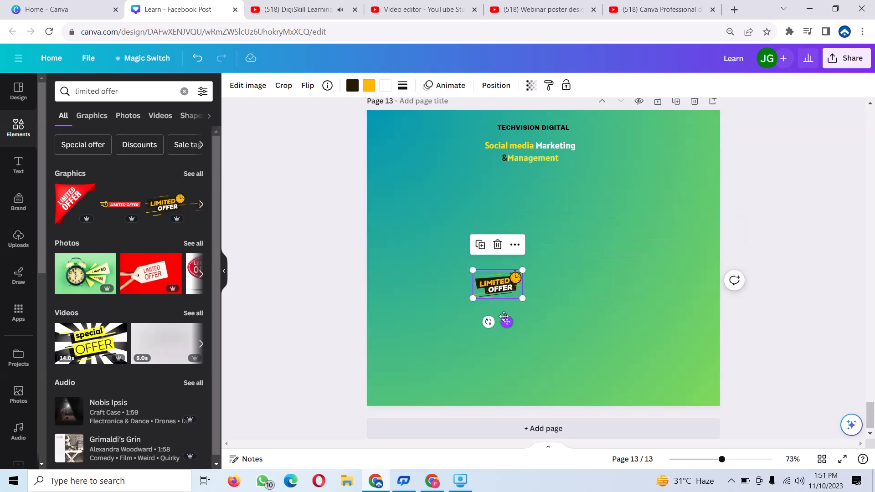
{"action": "left_click_drag", "start_coordinate": [501, 315], "coordinate": [447, 175]}
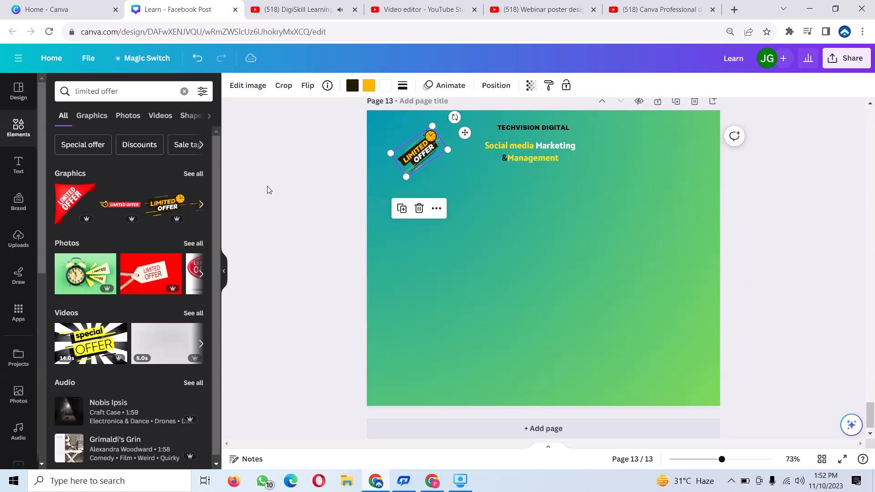
Search the graphics for "10% off" and add the red tag with white "10% OFF" lettering to the page
{"action": "left_click", "coordinate": [184, 91]}
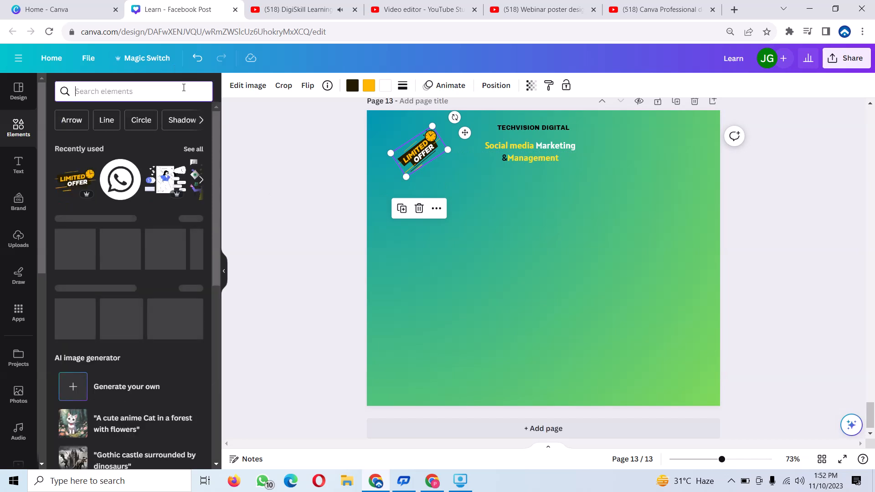
{"action": "type", "text": "10"}
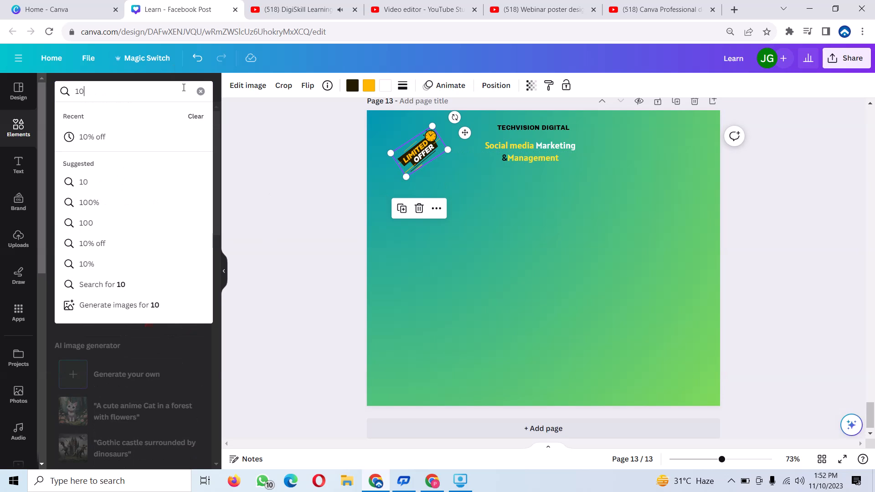
{"action": "left_click", "coordinate": [141, 136]}
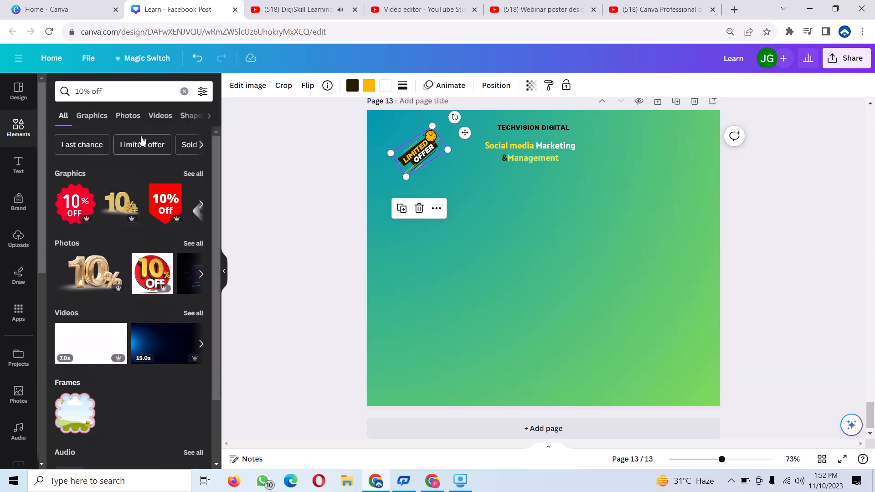
{"action": "left_click", "coordinate": [200, 168]}
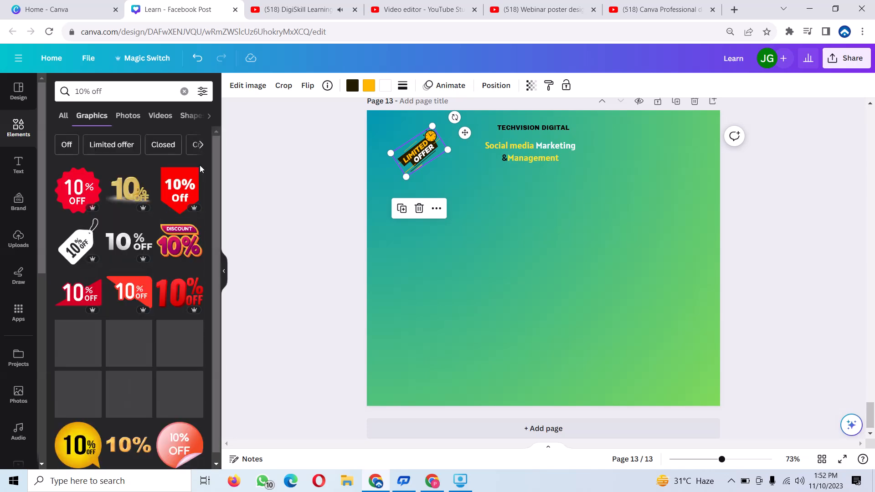
{"action": "scroll", "coordinate": [102, 324], "scroll_direction": "down", "scroll_amount": 5}
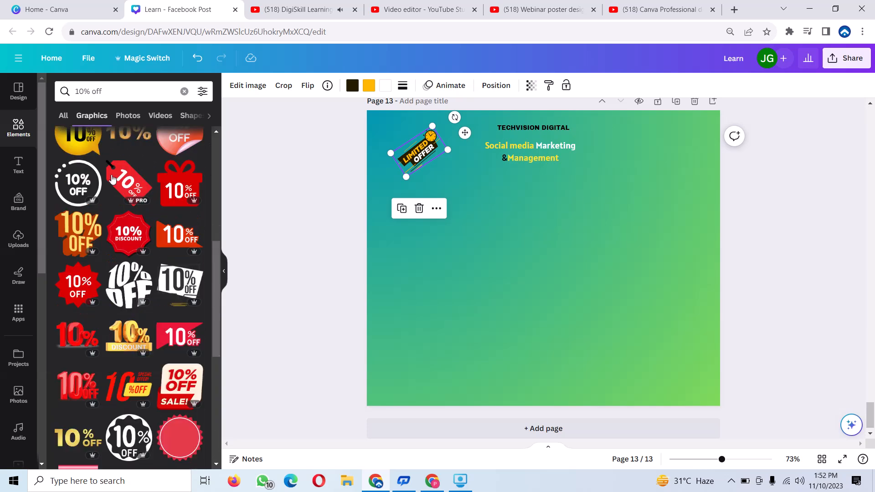
{"action": "left_click", "coordinate": [127, 180]}
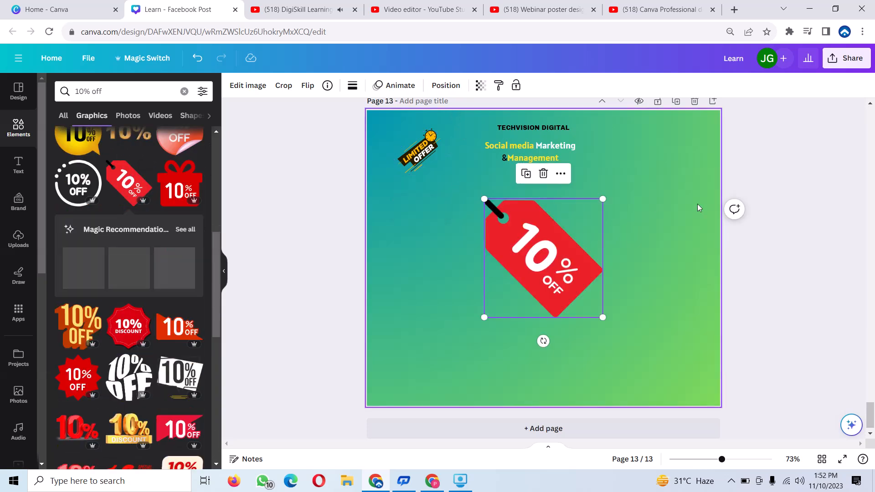
Shrink the red 10% off tag, tilt it, and place it directly beside the "Limited Offer" graphic
{"action": "left_click_drag", "start_coordinate": [601, 199], "coordinate": [577, 225]}
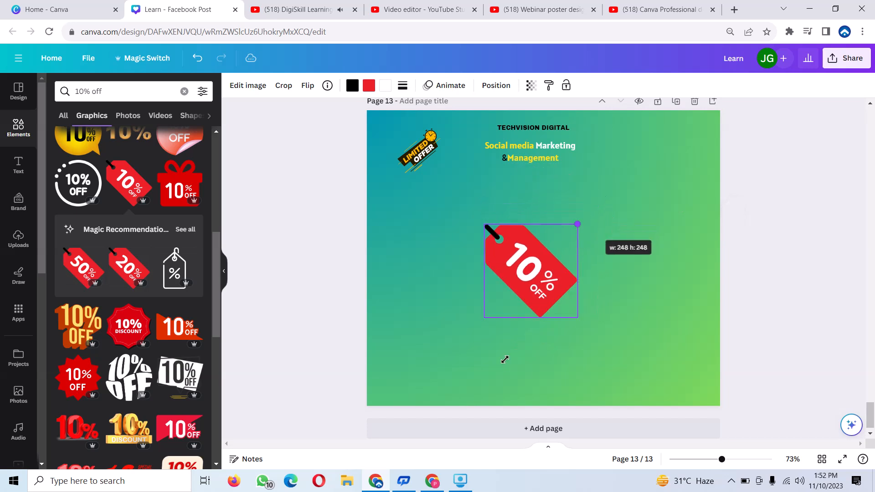
{"action": "left_click_drag", "start_coordinate": [514, 323], "coordinate": [522, 296]}
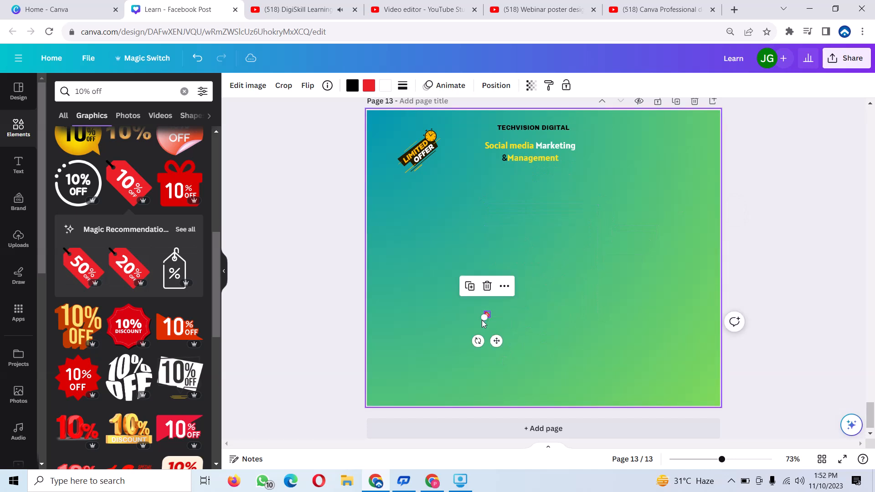
{"action": "left_click_drag", "start_coordinate": [483, 319], "coordinate": [477, 335]}
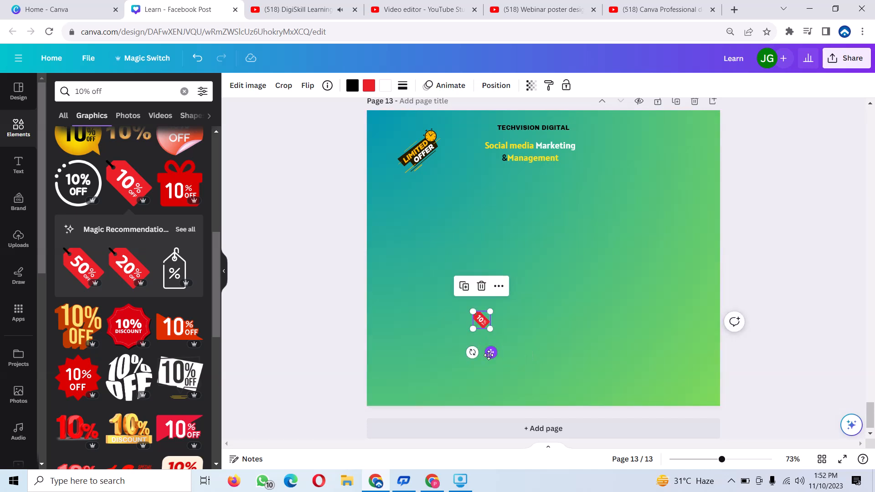
{"action": "left_click_drag", "start_coordinate": [462, 358], "coordinate": [444, 155]}
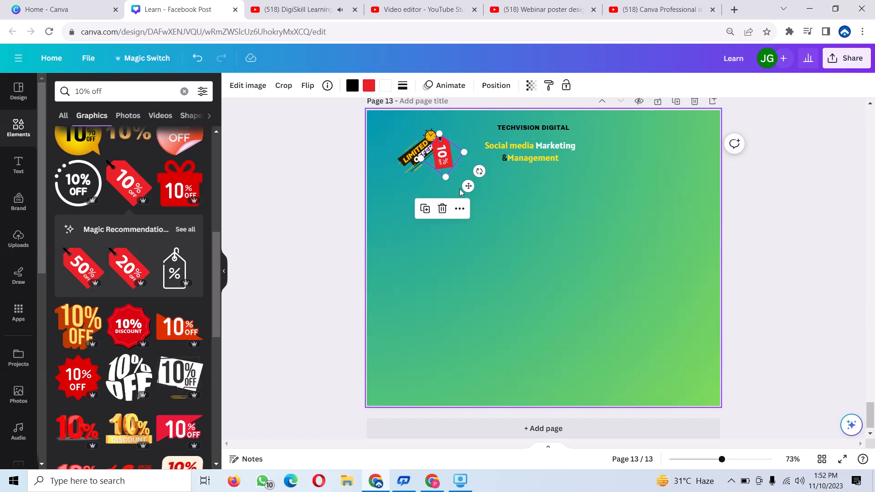
{"action": "mouse_move", "coordinate": [479, 171]}
{"action": "left_mouse_down"}
{"action": "mouse_move", "coordinate": [486, 159]}
{"action": "mouse_move", "coordinate": [485, 173]}
{"action": "left_mouse_up"}
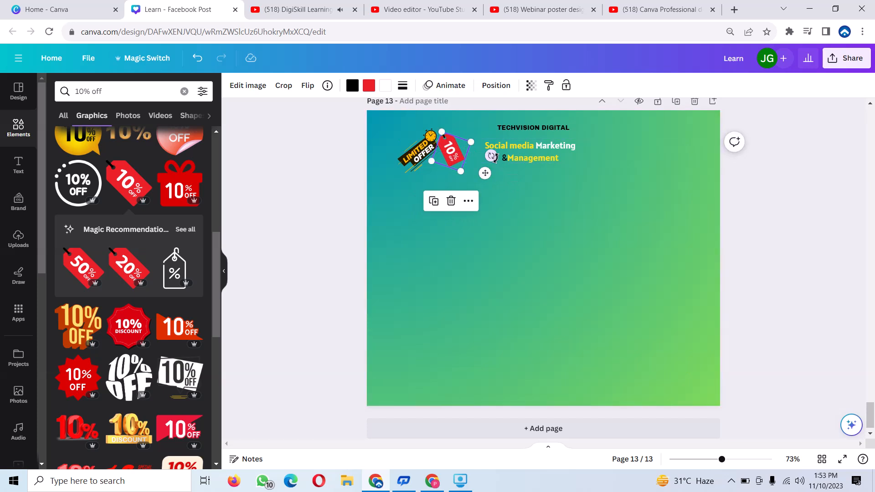
{"action": "left_click_drag", "start_coordinate": [492, 156], "coordinate": [491, 147]}
{"action": "left_click", "coordinate": [496, 270]}
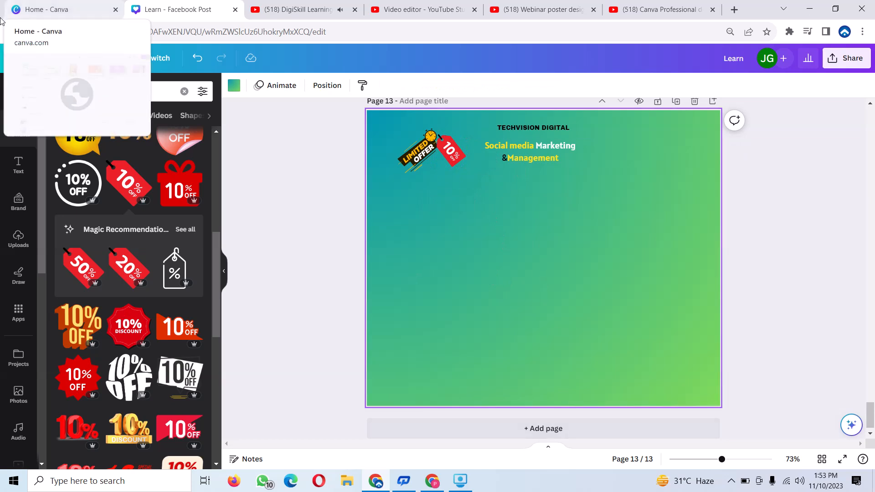
Duplicate the "TECHVISION DIGITAL" heading to make a size 14 line reading "Facebook and Instagram Marketing &Management" beneath the offer graphics
{"action": "left_click", "coordinate": [13, 165]}
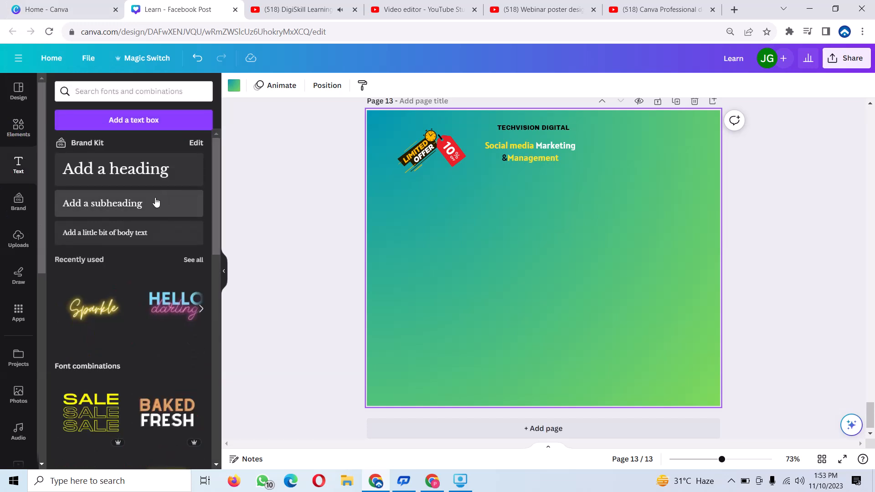
{"action": "left_click", "coordinate": [536, 126]}
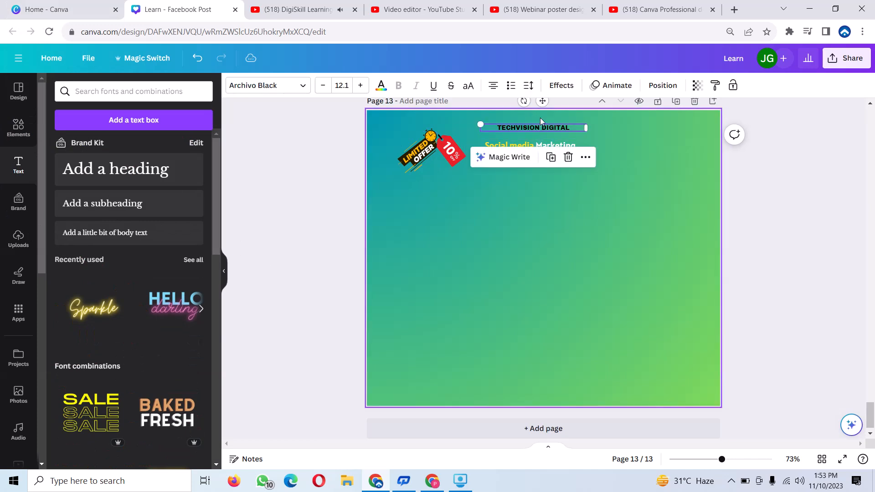
{"action": "left_click", "coordinate": [551, 157]}
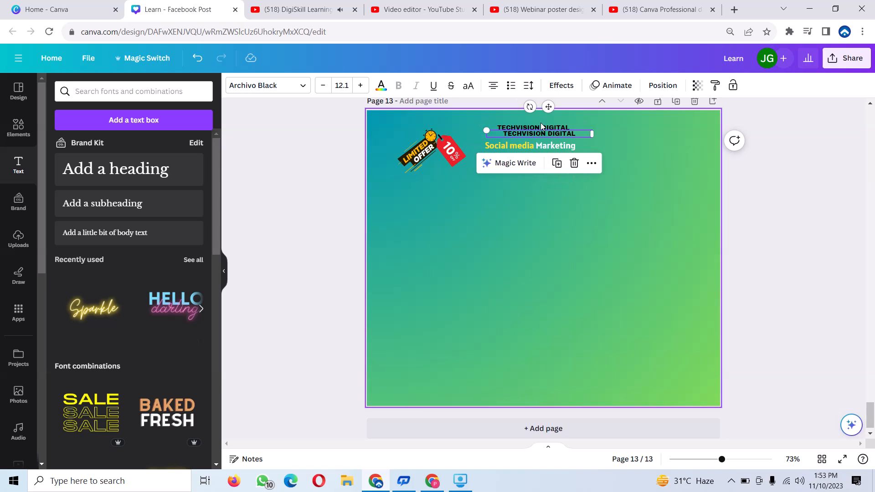
{"action": "left_click_drag", "start_coordinate": [546, 134], "coordinate": [468, 172]}
{"action": "left_click_drag", "start_coordinate": [389, 180], "coordinate": [369, 180]}
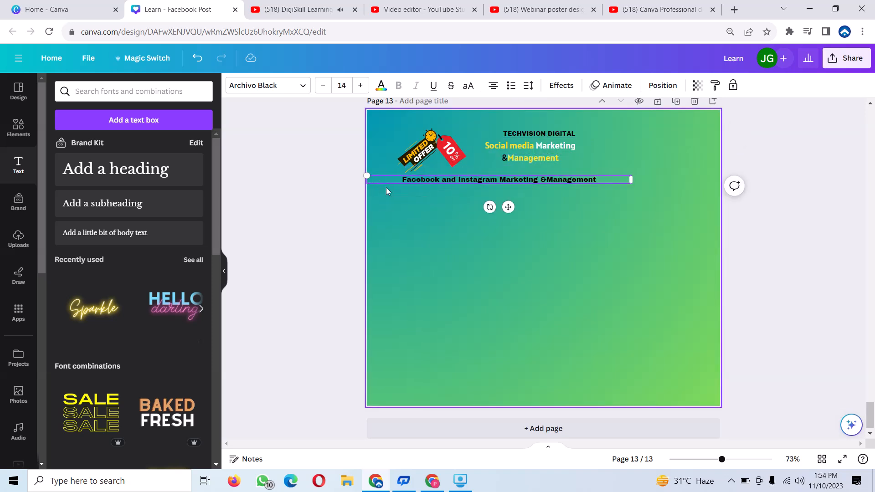
{"action": "left_click", "coordinate": [387, 187]}
{"action": "mouse_move", "coordinate": [442, 182]}
{"action": "left_mouse_down"}
{"action": "mouse_move", "coordinate": [431, 188]}
{"action": "mouse_move", "coordinate": [427, 179]}
{"action": "mouse_move", "coordinate": [434, 189]}
{"action": "left_mouse_up"}
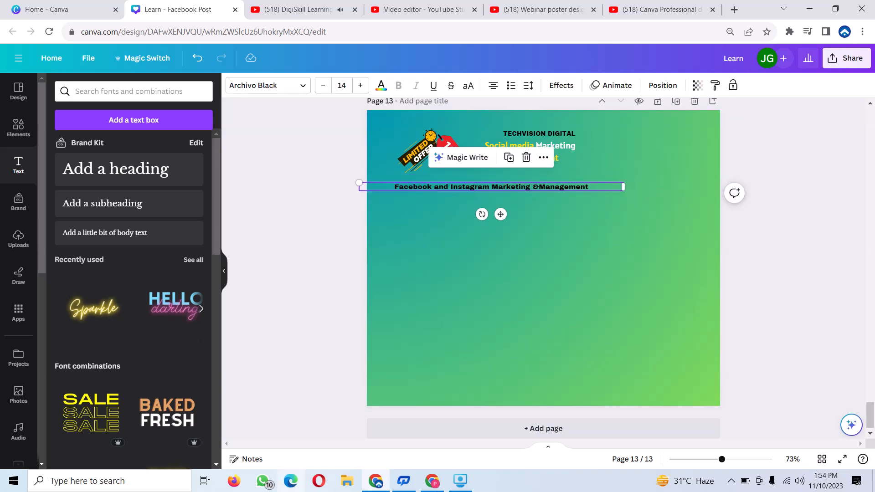
Search the elements for "tick" and add the plain brush-style check mark to the page
{"action": "left_click", "coordinate": [18, 126]}
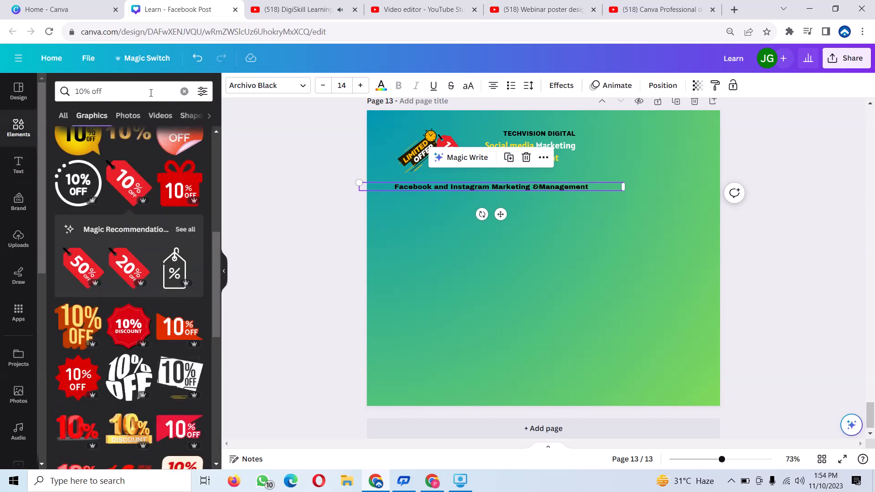
{"action": "left_click", "coordinate": [184, 91]}
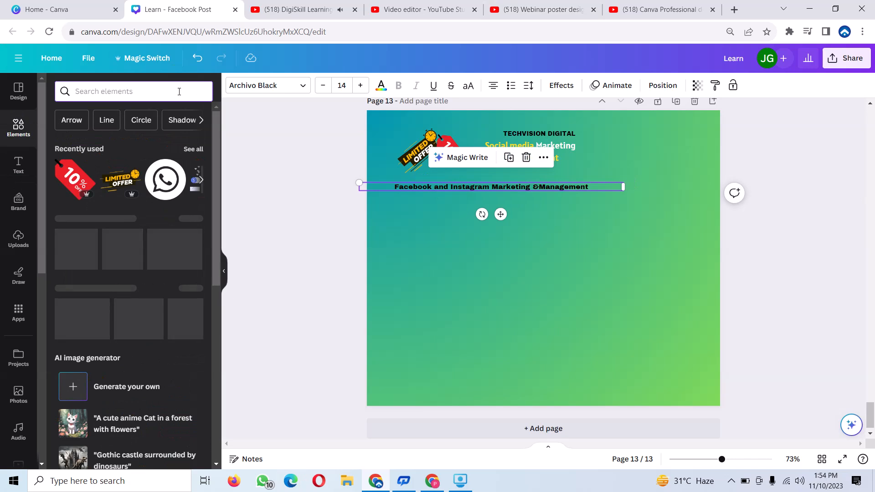
{"action": "type", "text": "tick"}
{"action": "key", "text": "Return"}
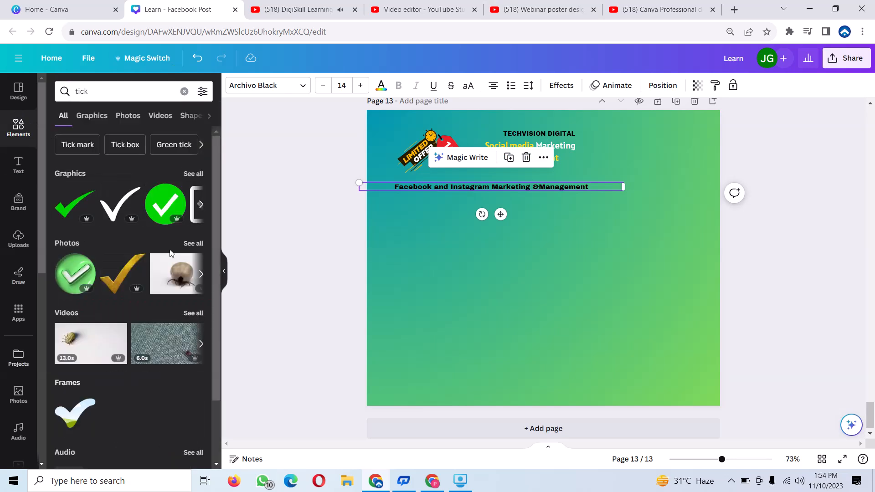
{"action": "left_click", "coordinate": [129, 213]}
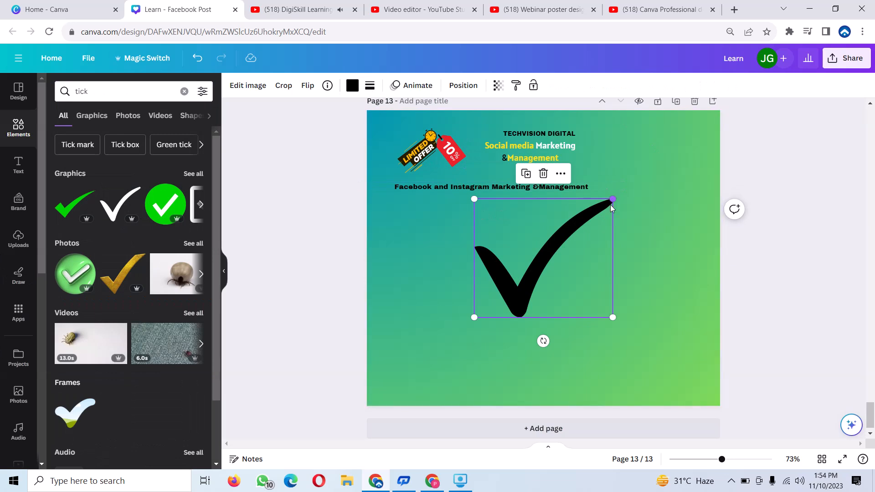
Shrink the check mark to bullet size and place it just below the start of the "Facebook and Instagram" line
{"action": "left_click_drag", "start_coordinate": [613, 200], "coordinate": [484, 308]}
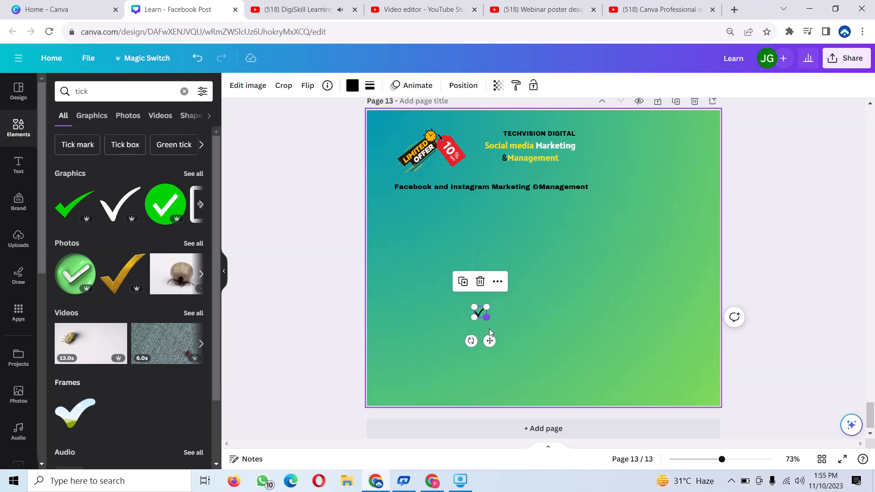
{"action": "left_click_drag", "start_coordinate": [488, 341], "coordinate": [406, 243]}
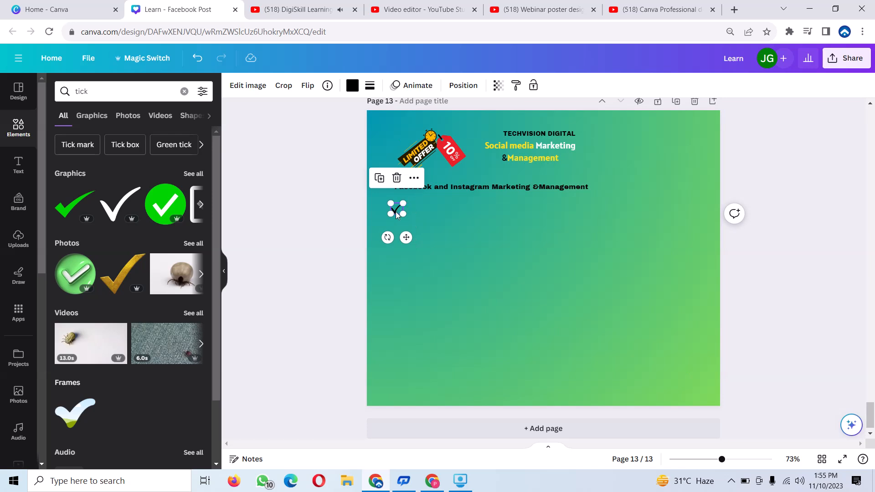
{"action": "left_click_drag", "start_coordinate": [389, 215], "coordinate": [404, 223]}
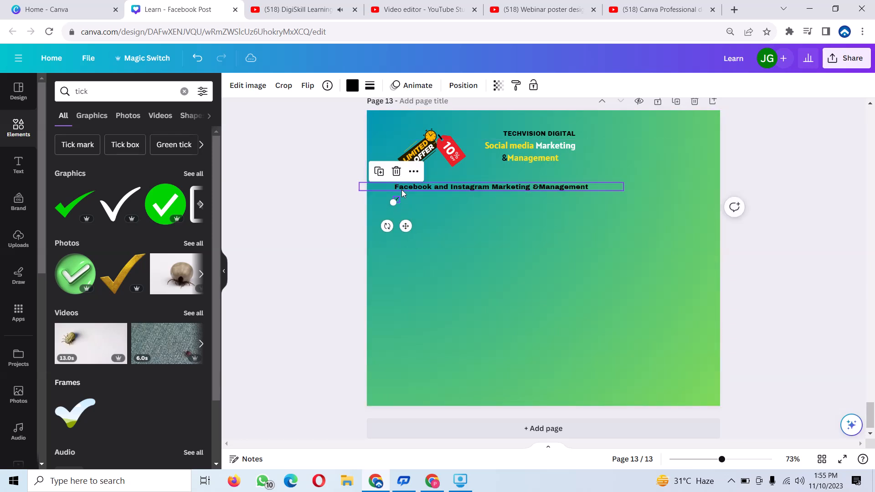
Duplicate the small check mark three times to form an evenly spaced vertical column of four bullets
{"action": "left_click", "coordinate": [379, 172]}
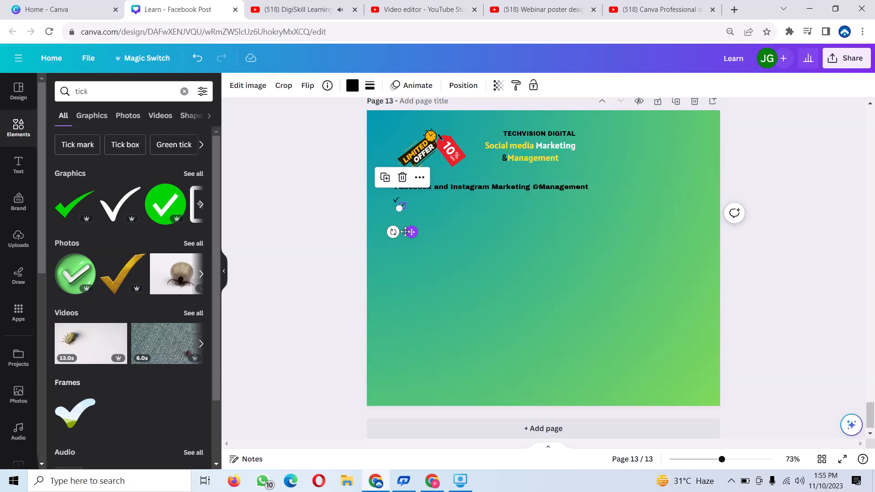
{"action": "left_click_drag", "start_coordinate": [412, 232], "coordinate": [408, 238]}
{"action": "left_click", "coordinate": [379, 181]}
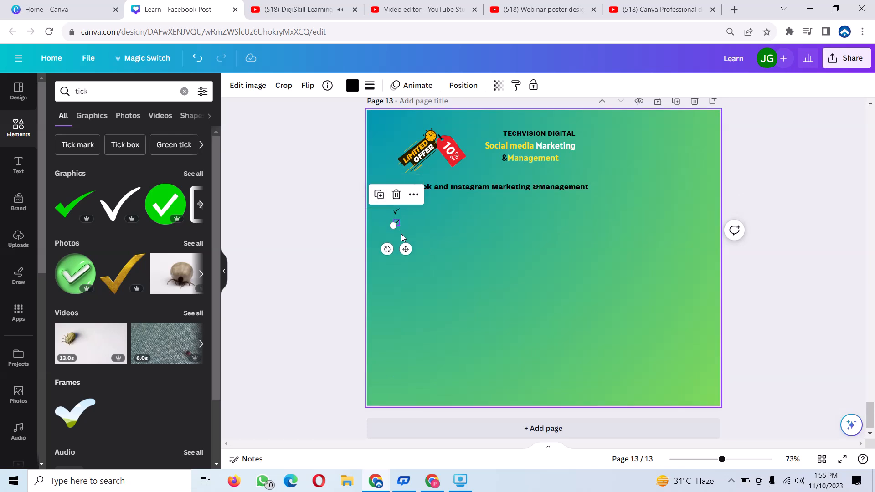
{"action": "left_click", "coordinate": [378, 192]}
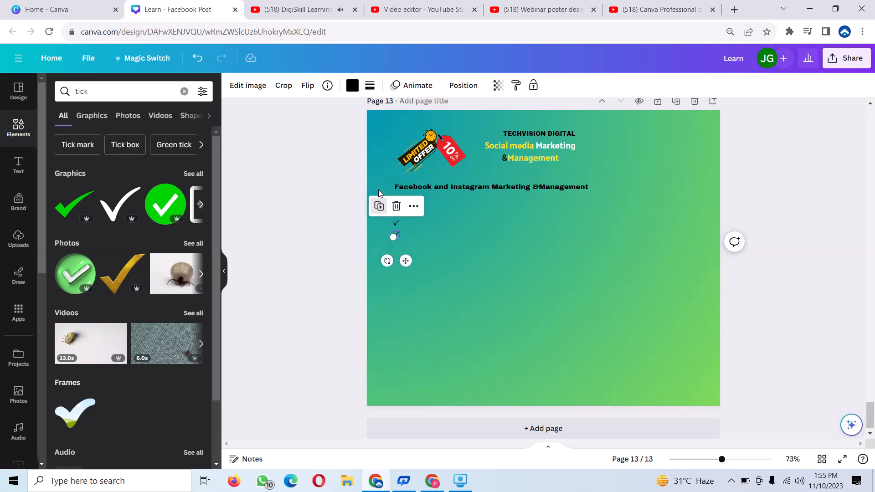
{"action": "left_click", "coordinate": [443, 236]}
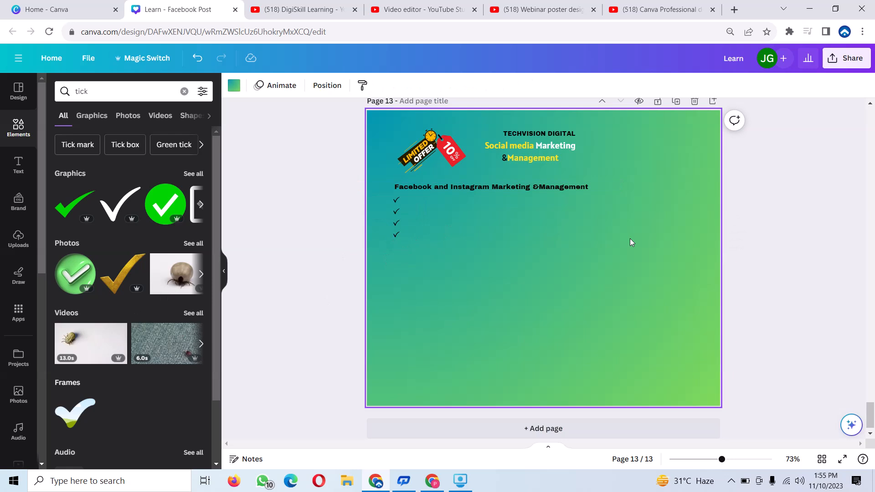
Duplicate the "Facebook and Instagram Marketing &Management" line beside the first check mark and open the font choices for the copy's text
{"action": "left_click", "coordinate": [474, 186]}
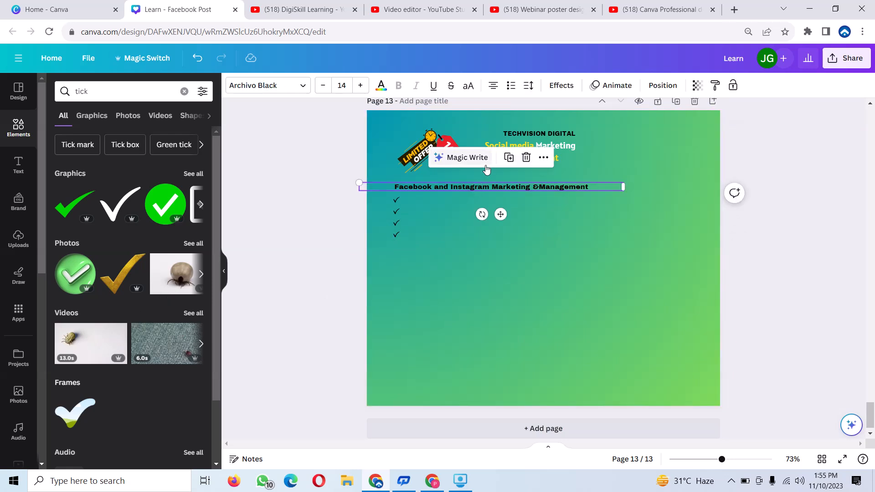
{"action": "left_click", "coordinate": [508, 157]}
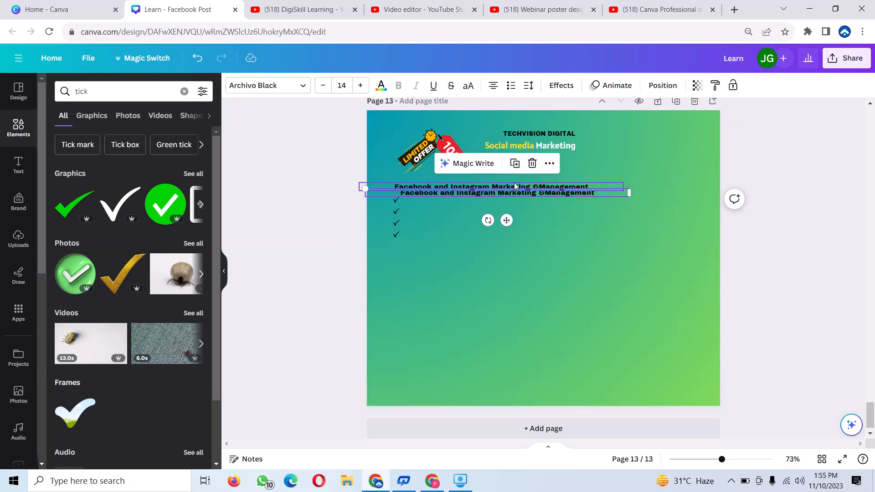
{"action": "mouse_move", "coordinate": [513, 194]}
{"action": "left_mouse_down"}
{"action": "mouse_move", "coordinate": [513, 208]}
{"action": "mouse_move", "coordinate": [512, 199]}
{"action": "left_mouse_up"}
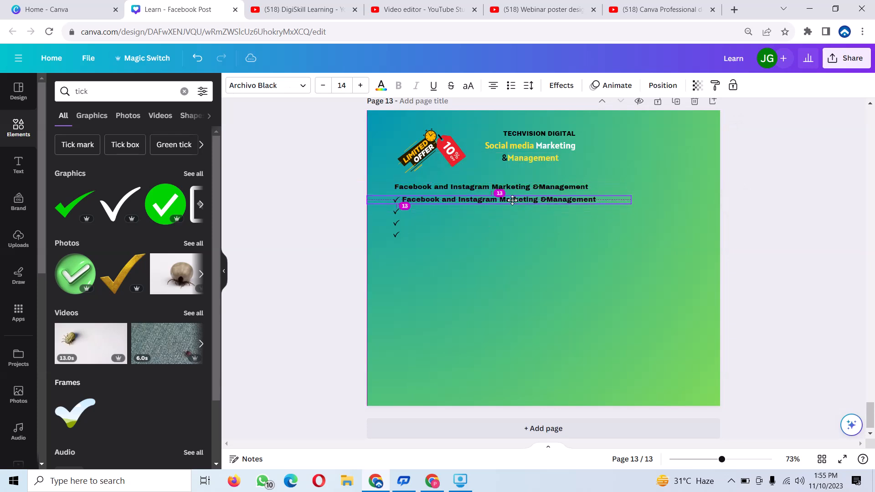
{"action": "double_click", "coordinate": [512, 199]}
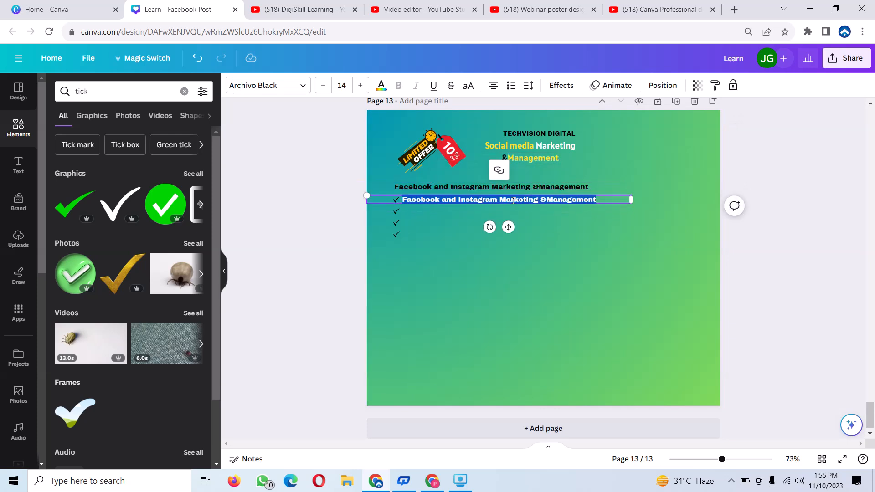
{"action": "left_click", "coordinate": [305, 84]}
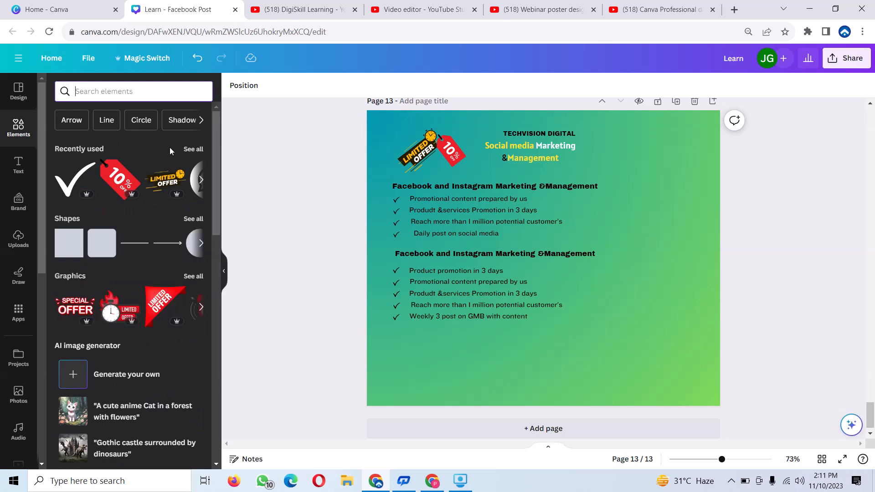
Add the recently used Social Media Star illustration to the page, shrink it to about half size and place it below the lower service list
{"action": "left_click", "coordinate": [193, 149]}
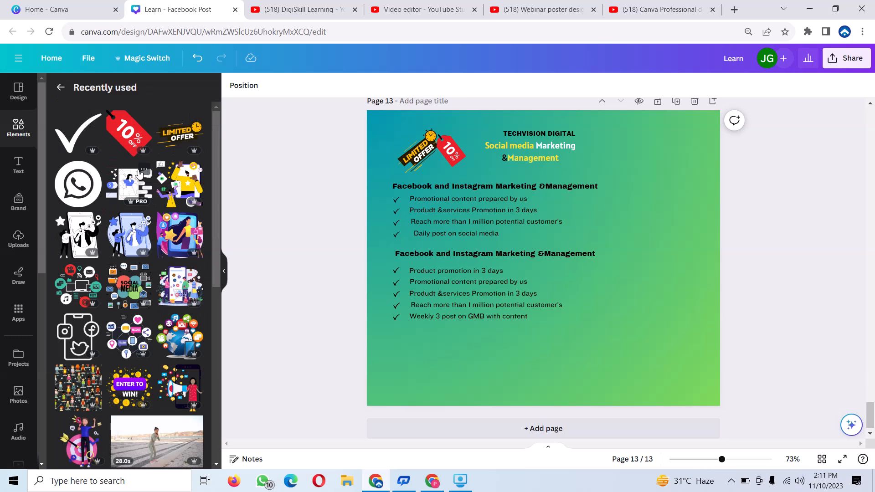
{"action": "left_click", "coordinate": [144, 170]}
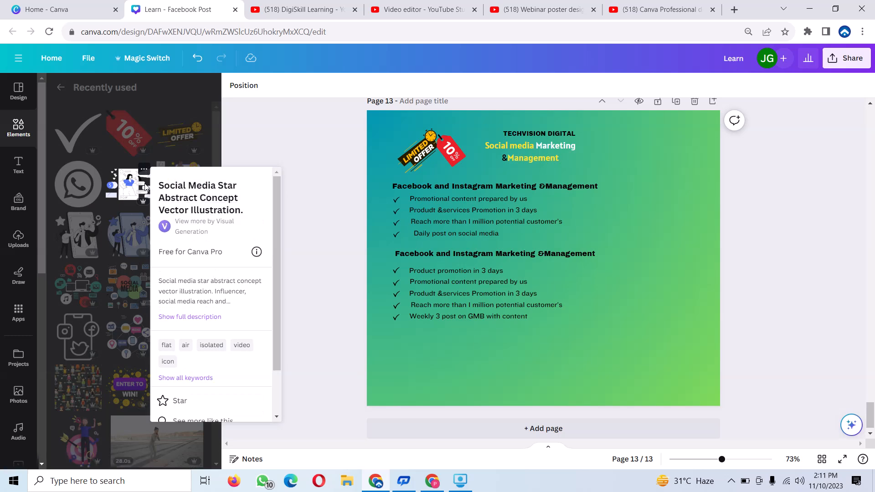
{"action": "left_click", "coordinate": [125, 190]}
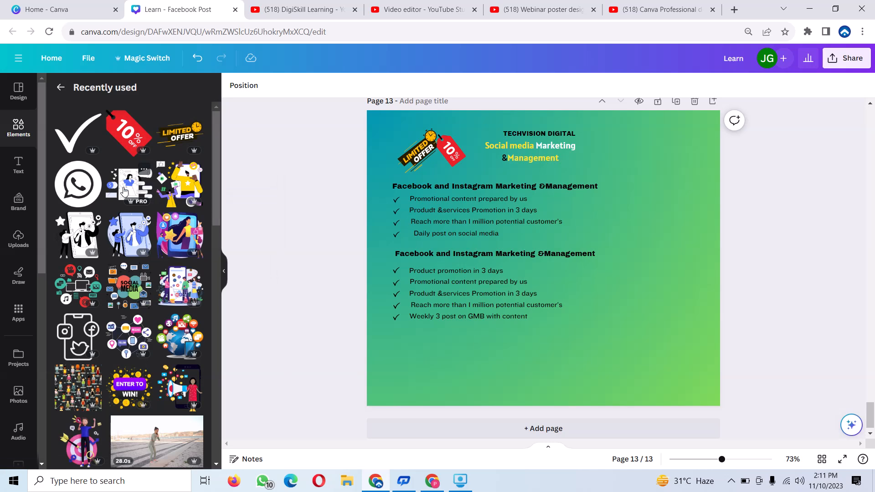
{"action": "left_click", "coordinate": [126, 191]}
{"action": "left_click", "coordinate": [128, 191]}
{"action": "left_click_drag", "start_coordinate": [557, 290], "coordinate": [484, 323]}
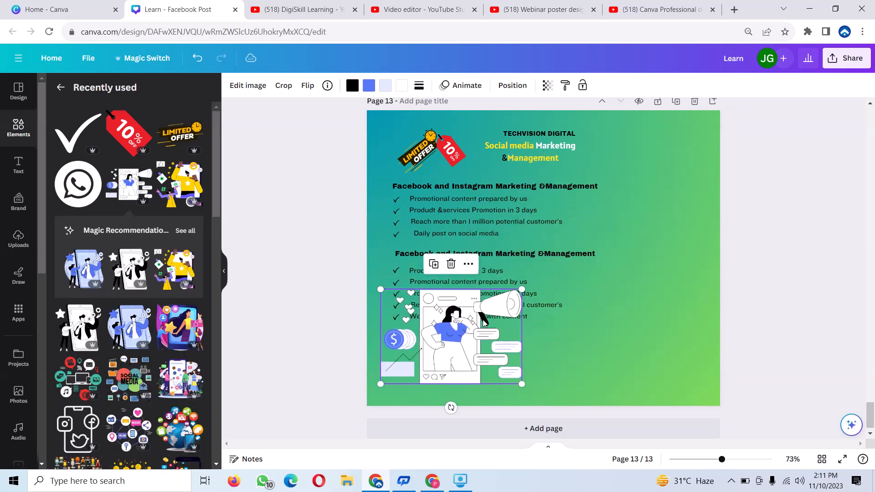
{"action": "left_click_drag", "start_coordinate": [521, 288], "coordinate": [464, 355]}
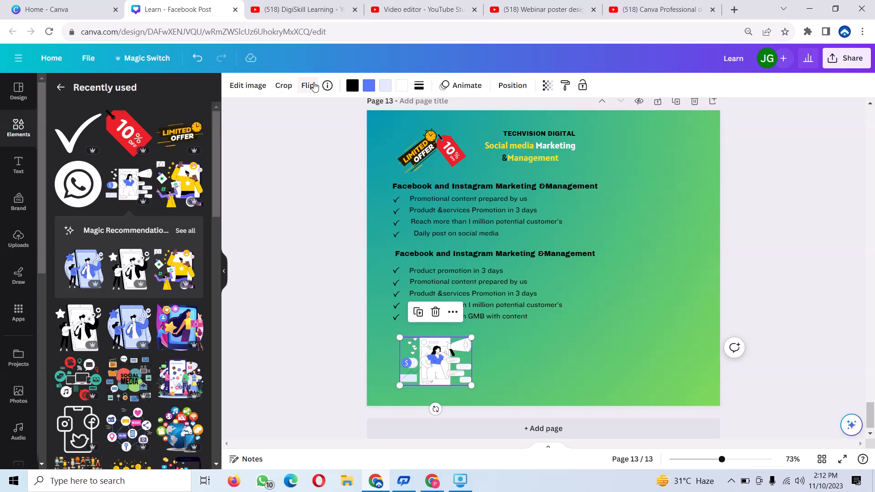
Recolour the illustration's blue parts to green #4caf50 and move it slightly up, closer to the last service line
{"action": "left_click", "coordinate": [368, 87]}
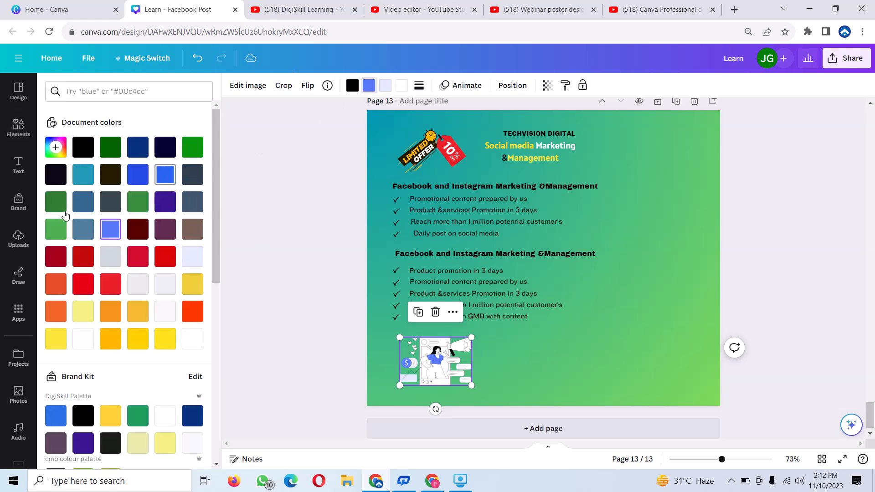
{"action": "left_click", "coordinate": [54, 233]}
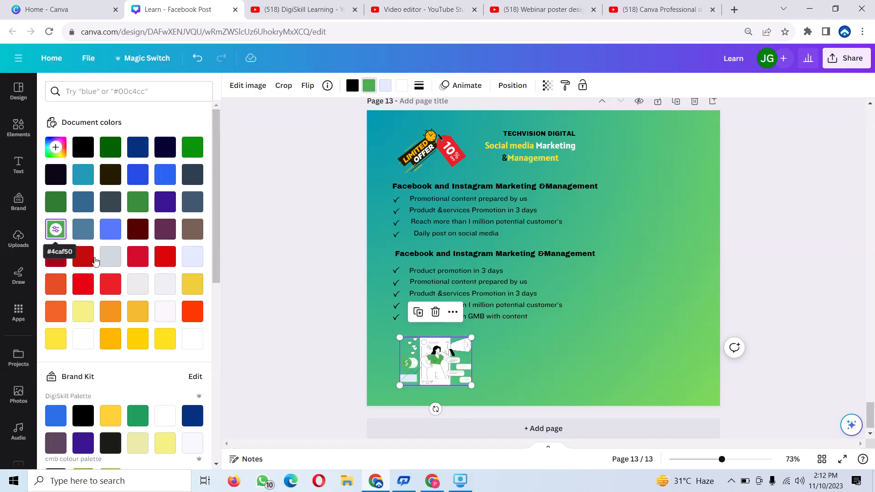
{"action": "left_click", "coordinate": [531, 340]}
{"action": "mouse_move", "coordinate": [412, 342]}
{"action": "left_mouse_down"}
{"action": "mouse_move", "coordinate": [405, 351]}
{"action": "mouse_move", "coordinate": [407, 338]}
{"action": "left_mouse_up"}
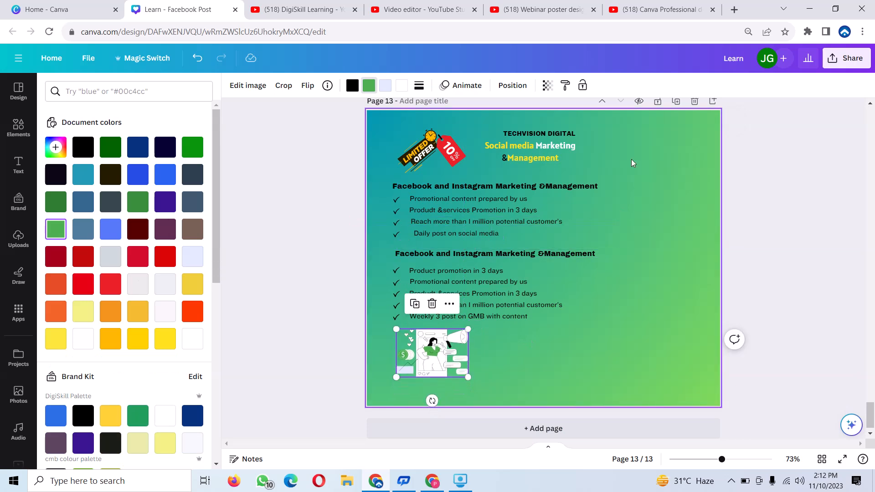
Select all graphics, texts and check marks on the page together and shift them slightly down as one block
{"action": "left_click_drag", "start_coordinate": [648, 127], "coordinate": [367, 370]}
{"action": "left_click_drag", "start_coordinate": [461, 256], "coordinate": [465, 265]}
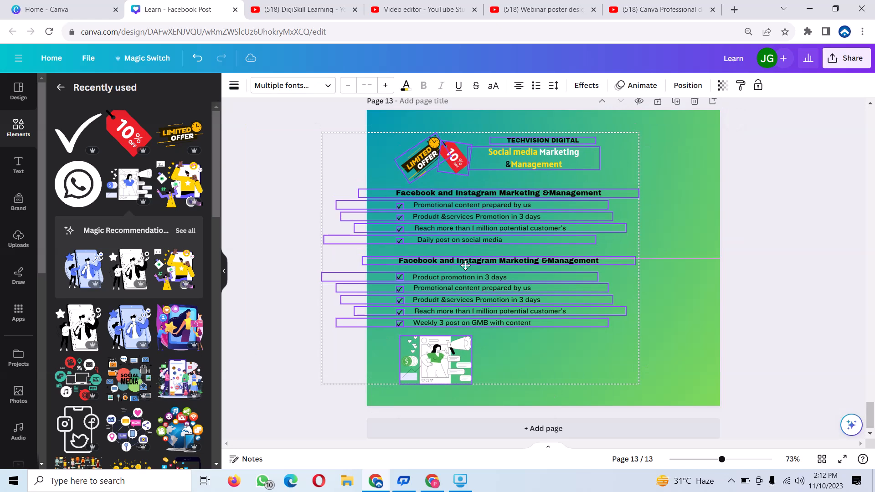